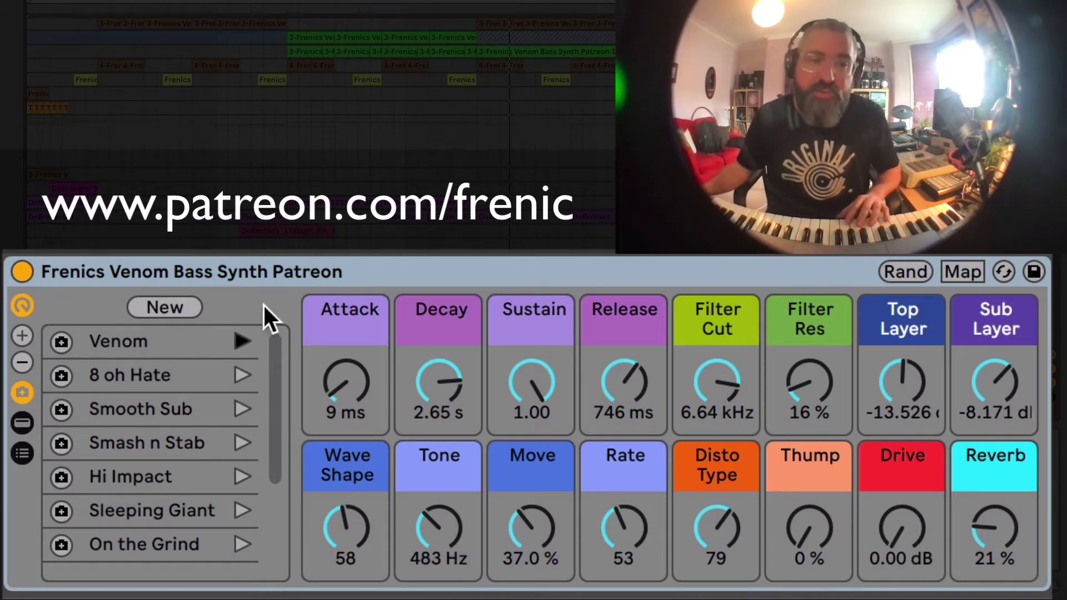
Audition the 8 oh Hate, Smooth Sub, Smash n Stab, Hi Impact, Sleeping Giant and On the Grind presets, then return to Venom.
click(239, 376)
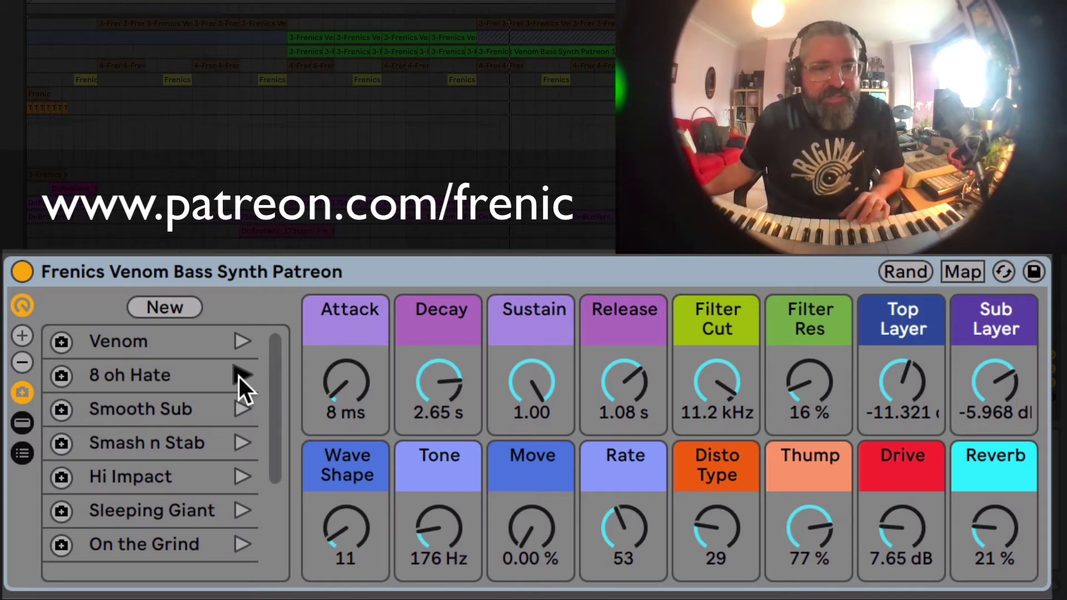
click(243, 411)
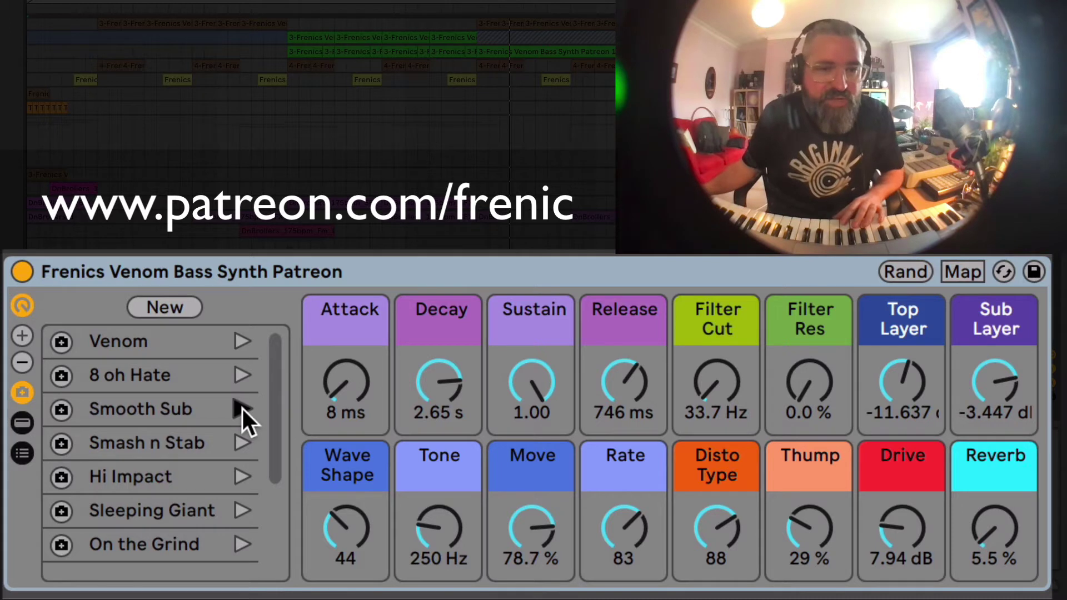
click(244, 443)
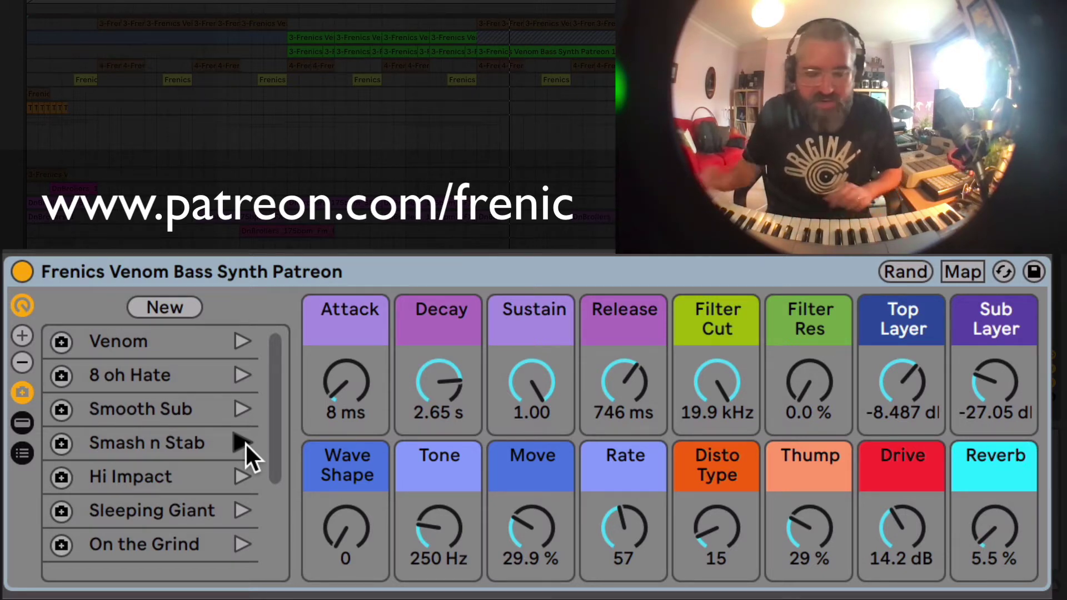
click(239, 476)
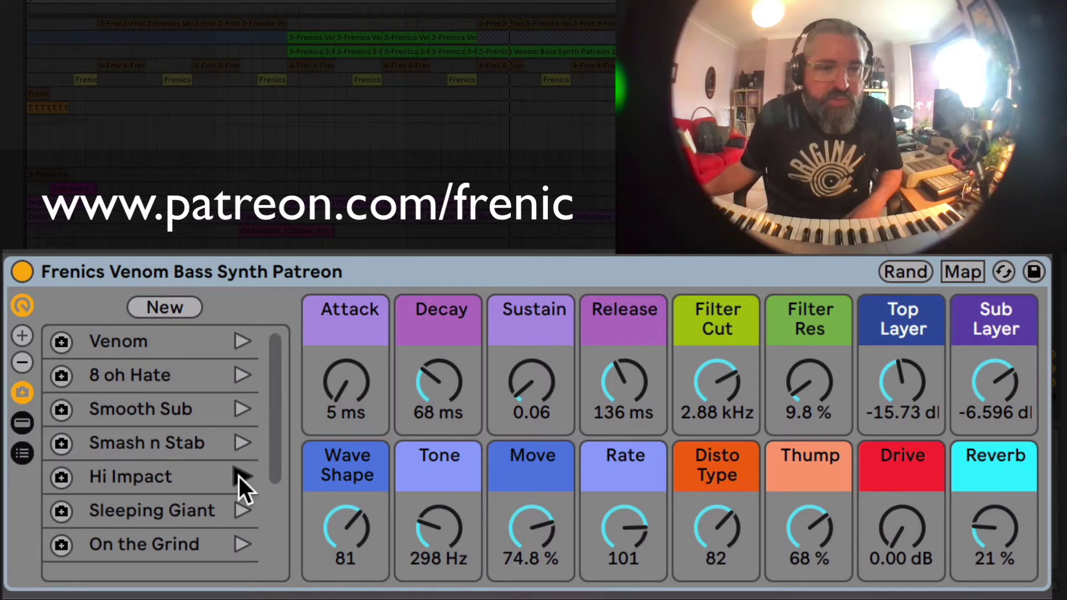
click(234, 511)
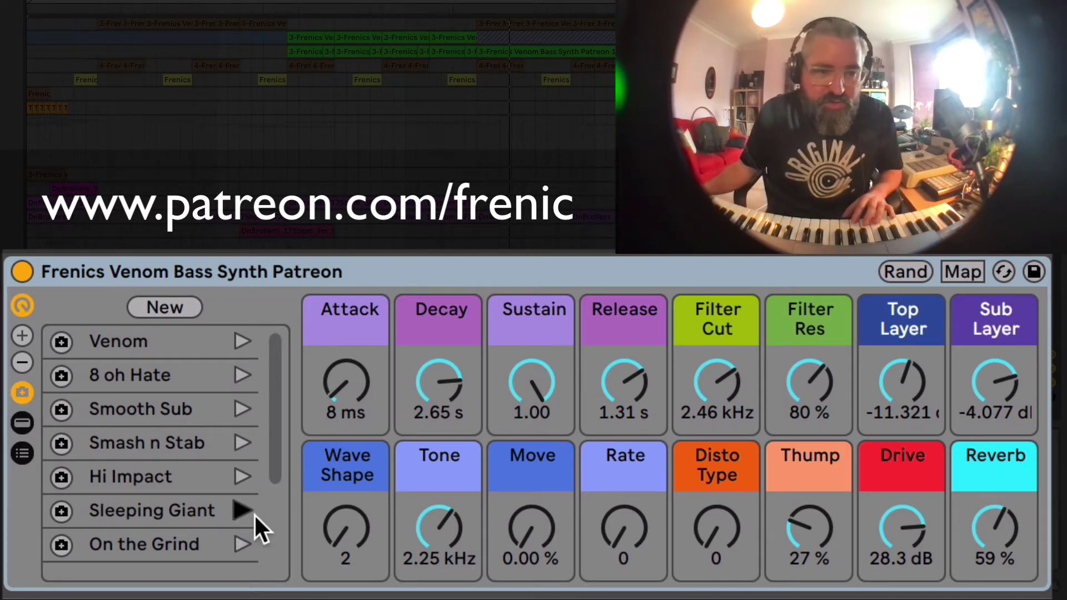
click(236, 545)
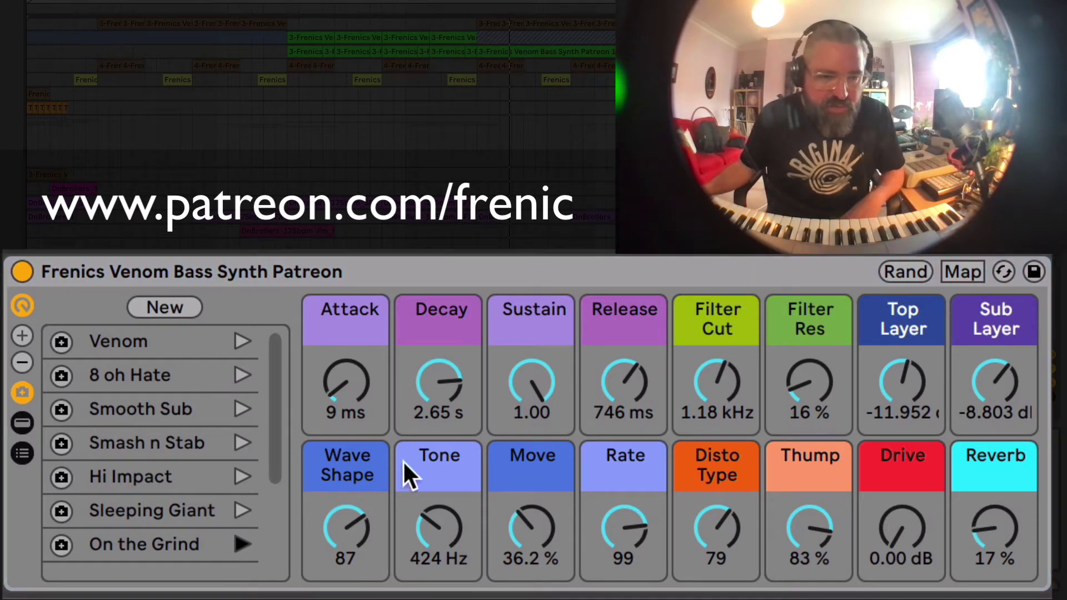
click(240, 341)
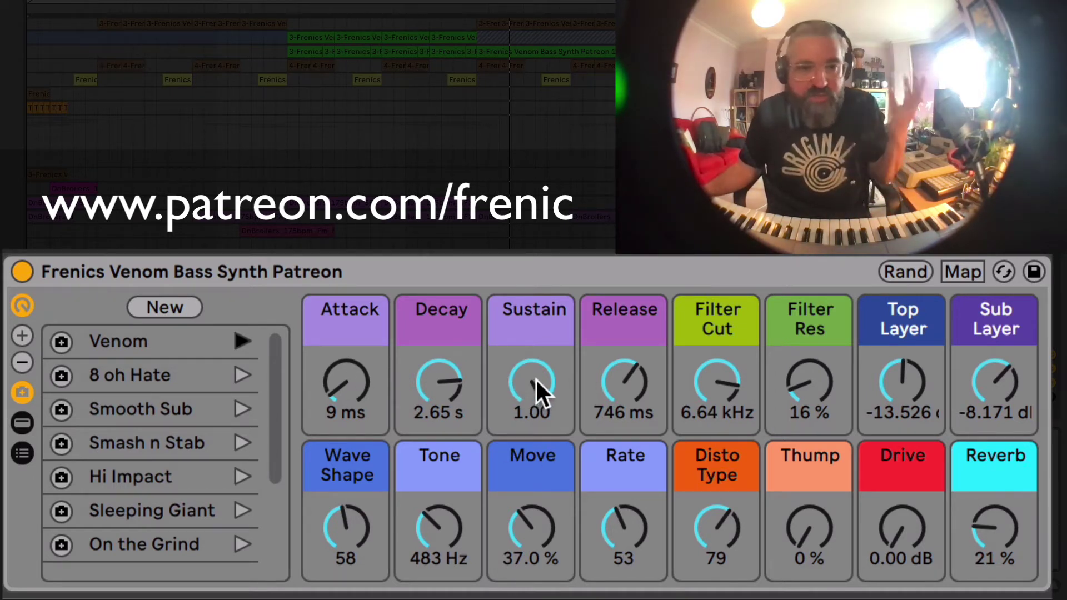
Sweep the Release between short and long and brighten the Tone, settling Release at 700 ms.
drag(626, 388, 626, 434)
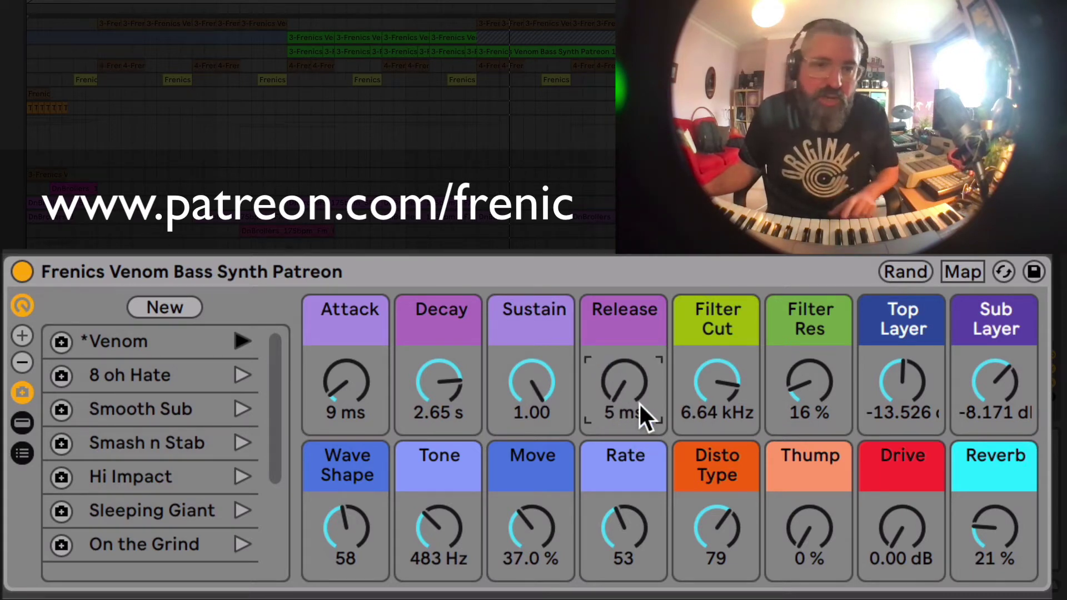
drag(622, 391, 622, 331)
drag(605, 384, 605, 379)
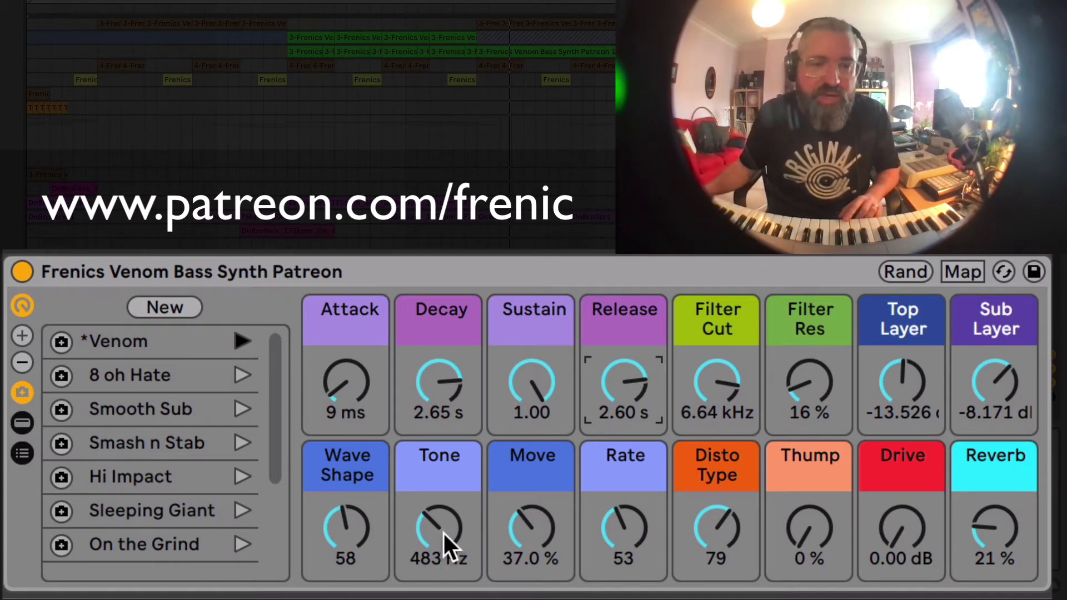
mouse_move(443, 532)
mouse_down()
mouse_move(443, 450)
mouse_move(442, 547)
mouse_move(442, 478)
mouse_move(436, 528)
mouse_up()
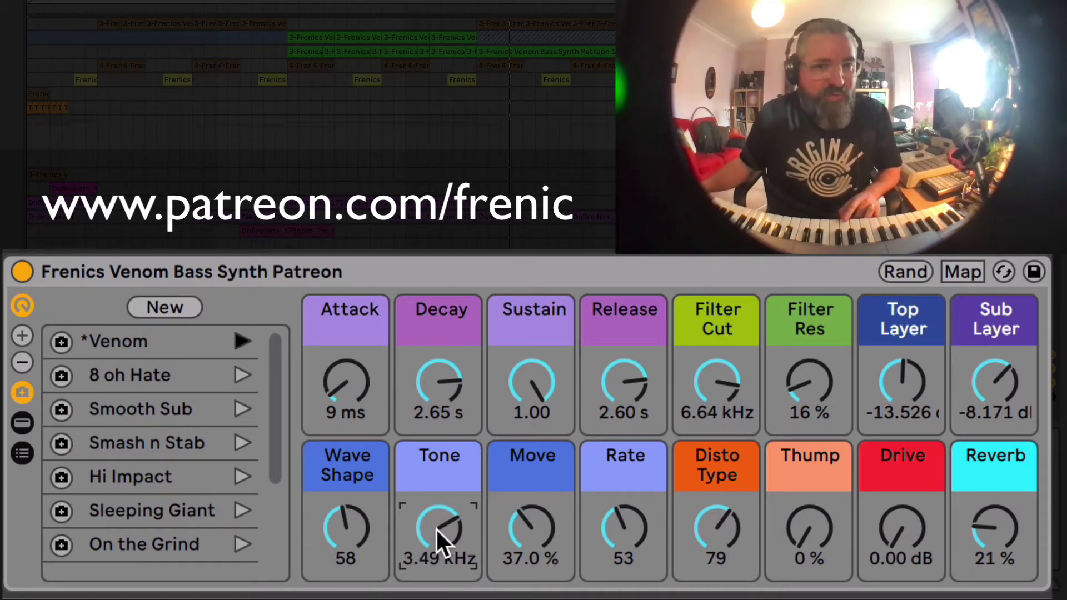
drag(609, 378, 608, 406)
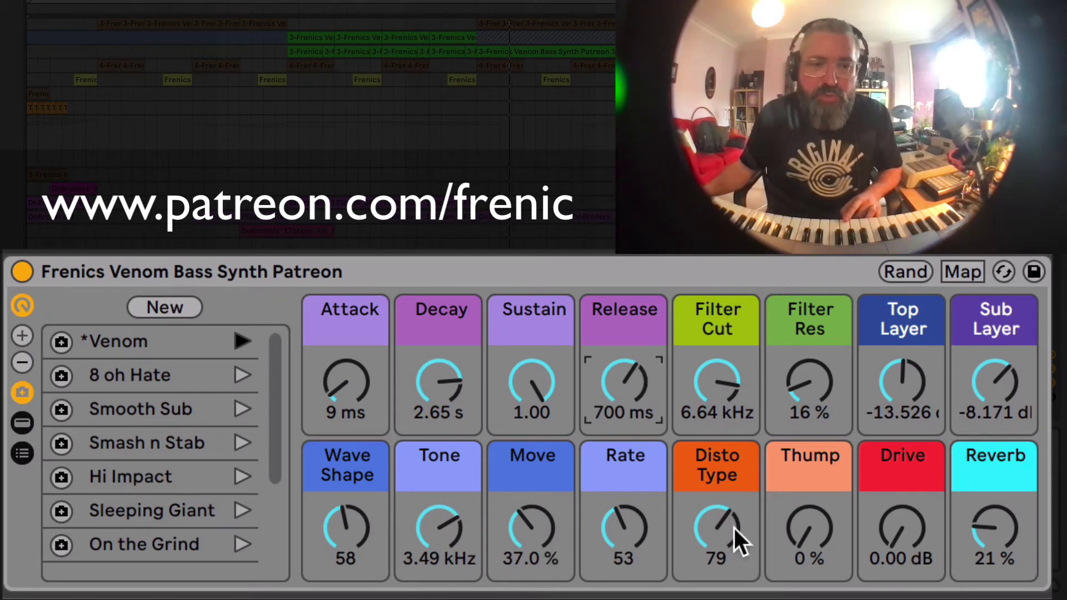
Experiment with Move, Rate and Tone, ending at Tone 783 Hz, Move 37.8 % and Rate 105.
drag(524, 536, 524, 517)
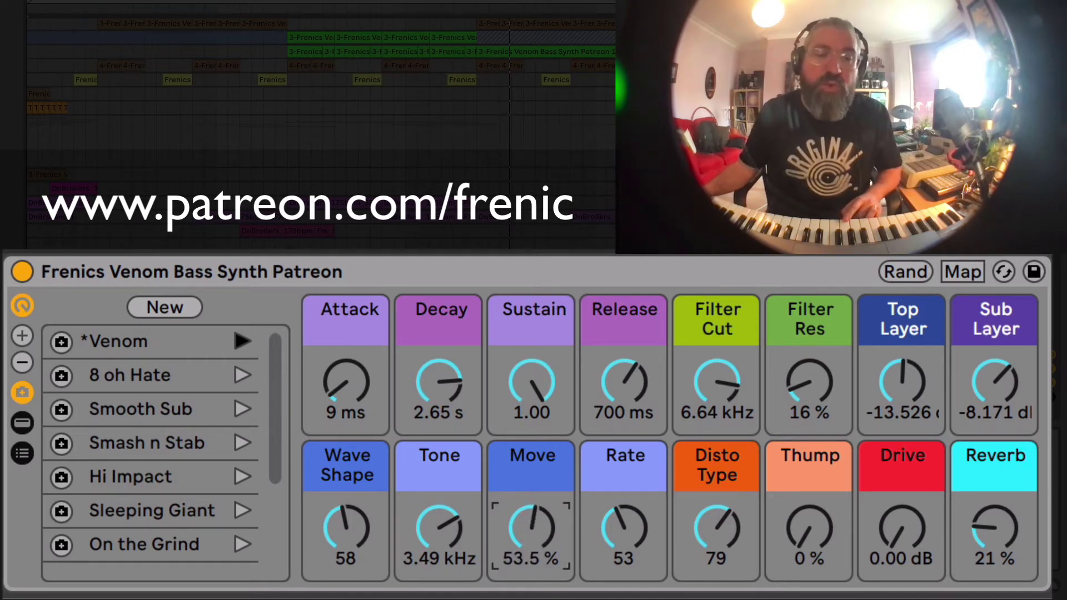
drag(625, 541, 625, 502)
drag(528, 531, 528, 489)
drag(458, 526, 458, 558)
mouse_move(532, 527)
mouse_down()
mouse_move(532, 537)
mouse_move(532, 526)
mouse_up()
drag(629, 519, 596, 515)
drag(531, 528, 531, 555)
drag(652, 561, 675, 527)
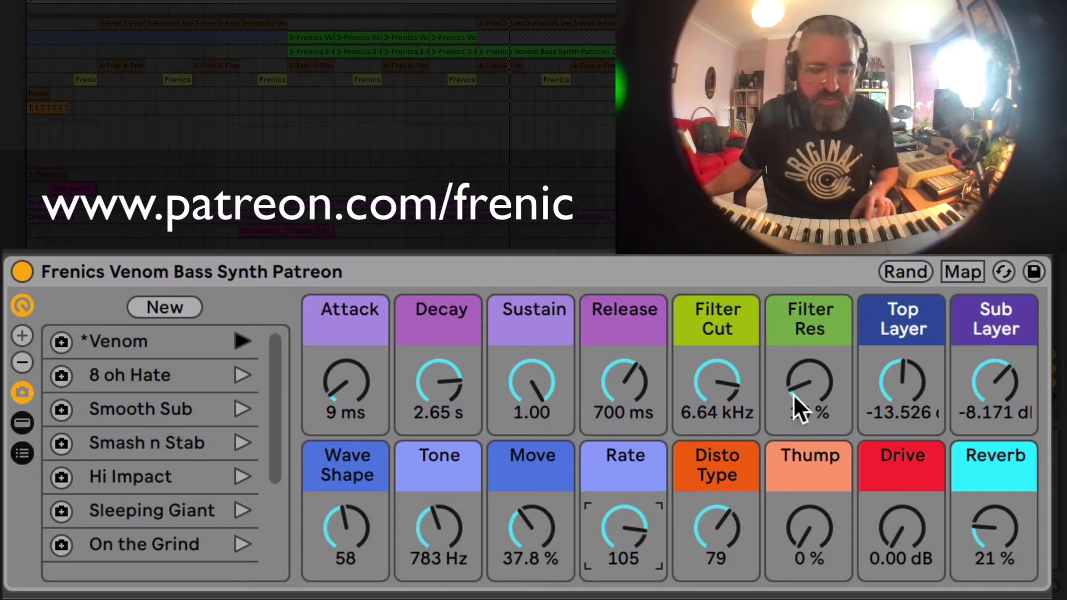
Open Filter Cut up to 14.5 kHz and set the Top Layer to about -10 dB.
drag(717, 384, 717, 356)
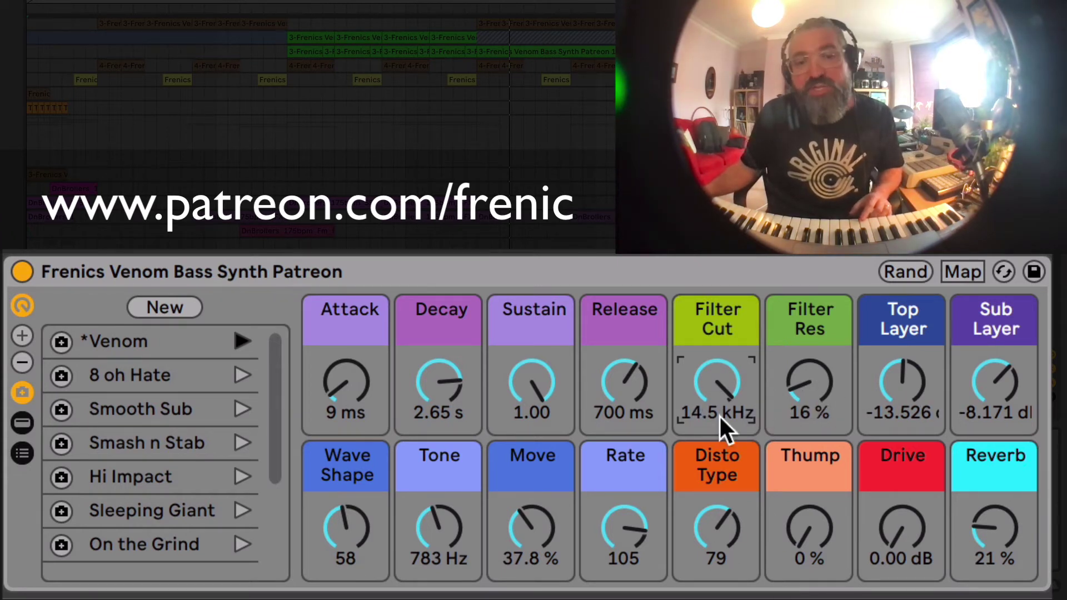
drag(912, 384, 912, 445)
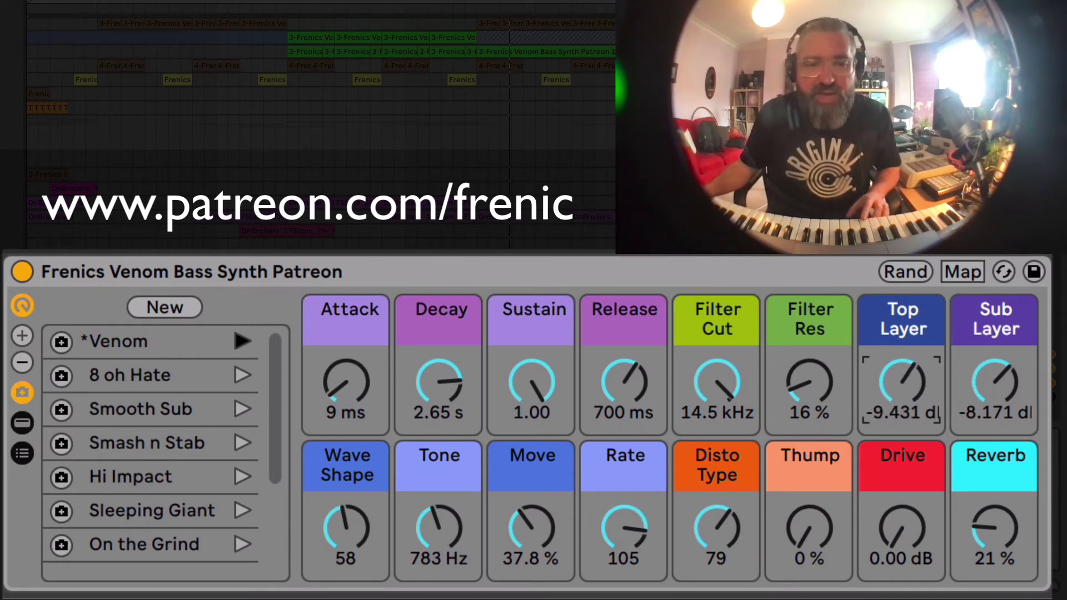
drag(901, 383, 902, 392)
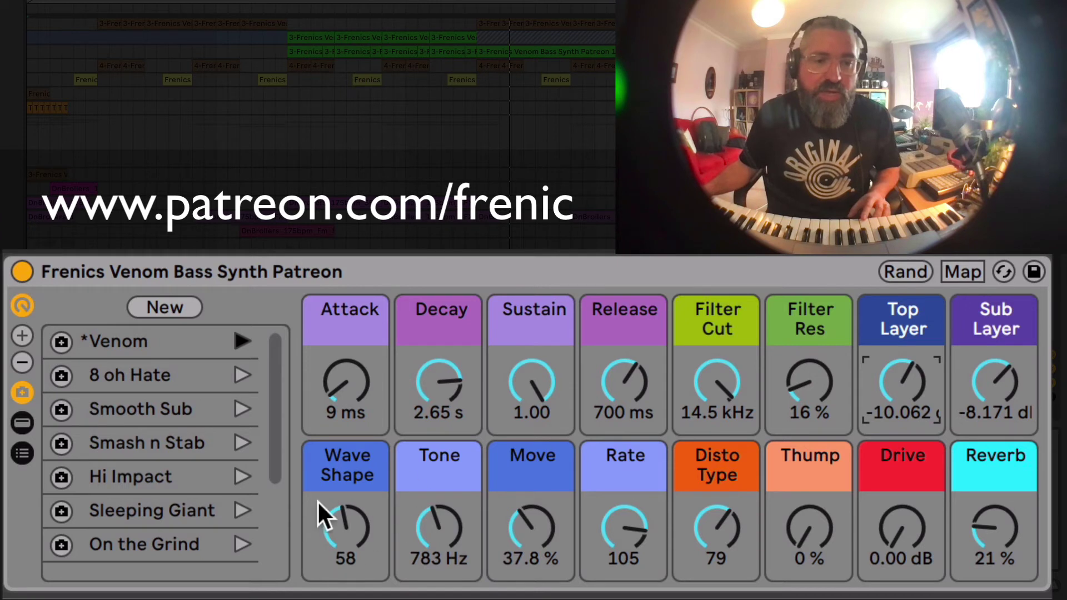
Sweep Wave Shape to hear it, leave it at 0, and set Disto Type to 30.
mouse_move(352, 537)
mouse_down()
mouse_move(350, 547)
mouse_move(346, 532)
mouse_up()
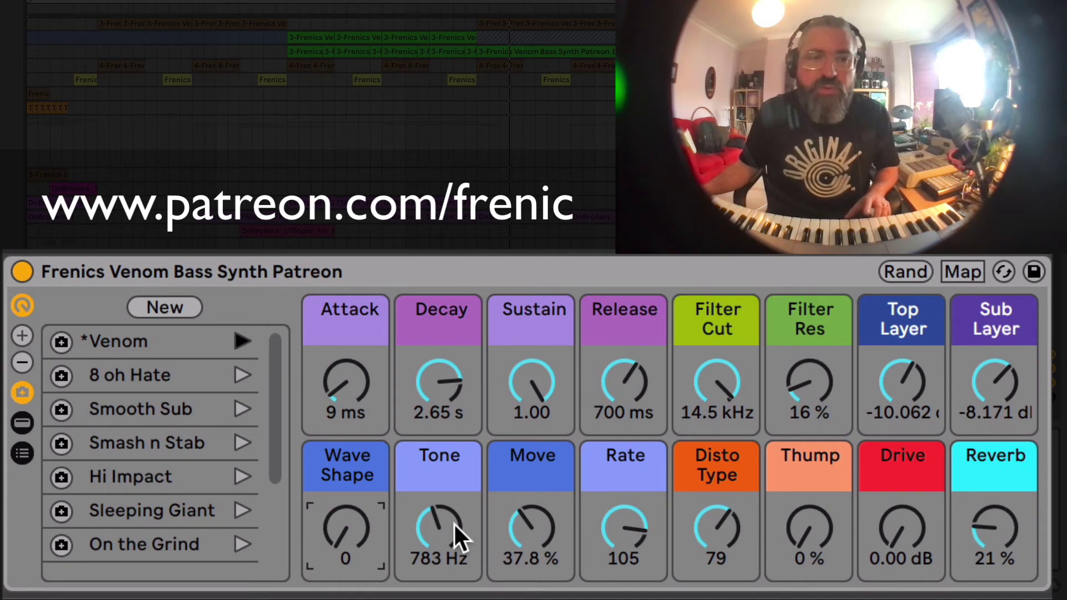
drag(345, 537, 345, 515)
mouse_move(364, 441)
mouse_down()
mouse_move(365, 428)
mouse_move(365, 473)
mouse_move(365, 460)
mouse_up()
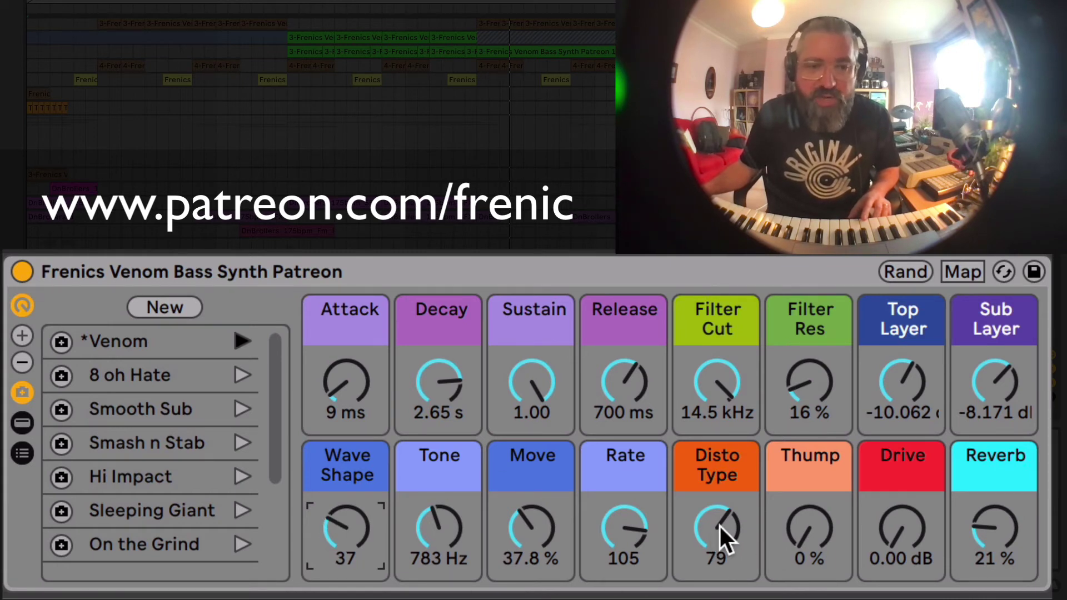
drag(382, 529, 381, 551)
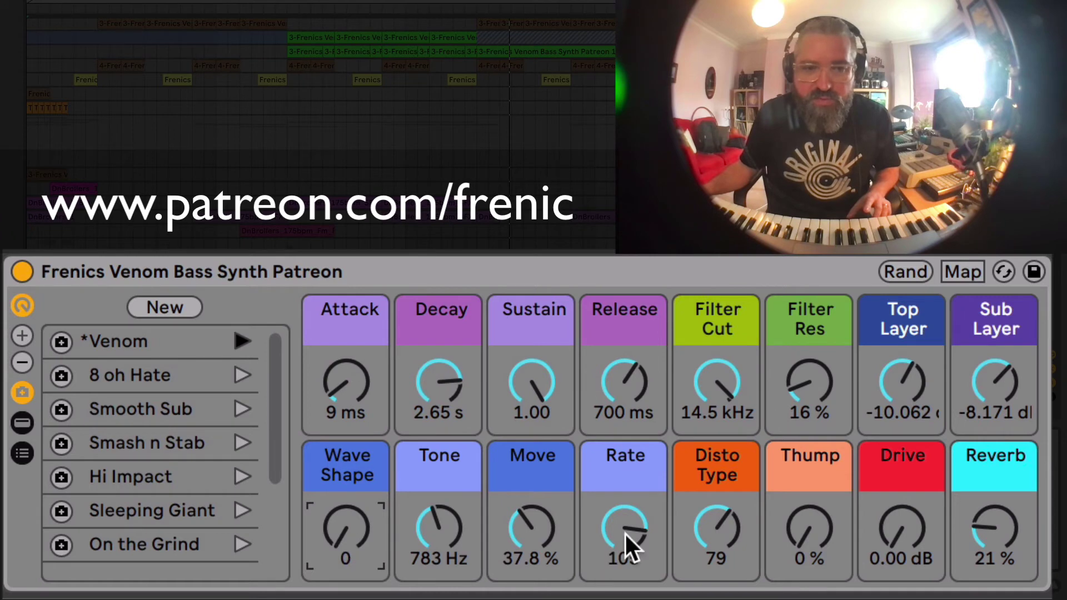
mouse_move(708, 527)
mouse_down()
mouse_move(708, 554)
mouse_move(709, 523)
mouse_up()
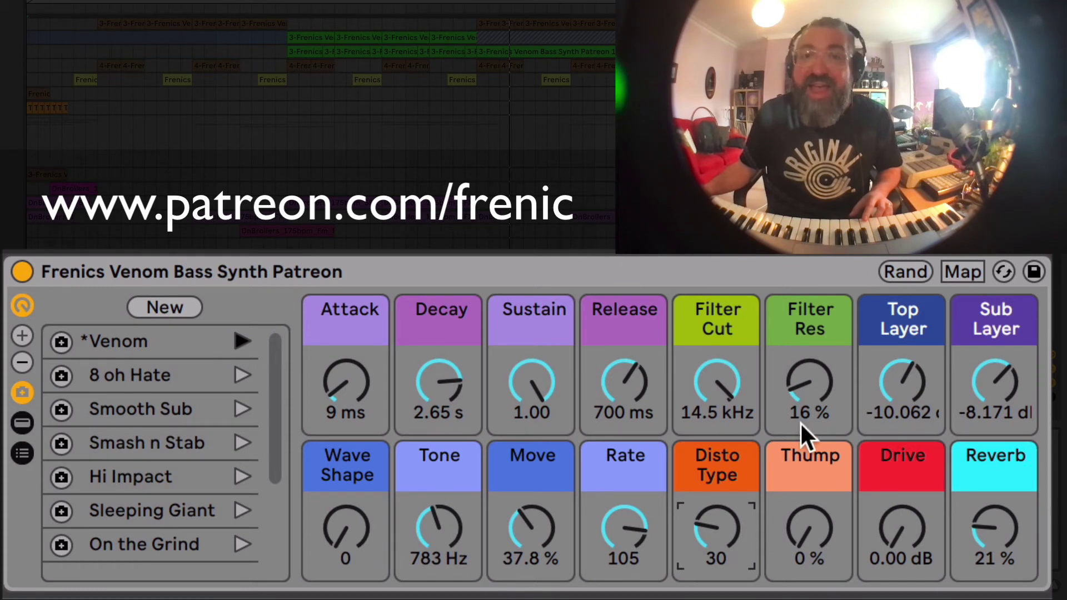
Add Thump at 78 %, set Disto Type to 54, and try Wave Shape 36 before resetting it to 0.
click(806, 540)
mouse_move(806, 540)
mouse_down()
mouse_move(806, 429)
mouse_move(805, 540)
mouse_up()
drag(716, 534, 716, 507)
drag(352, 528, 352, 488)
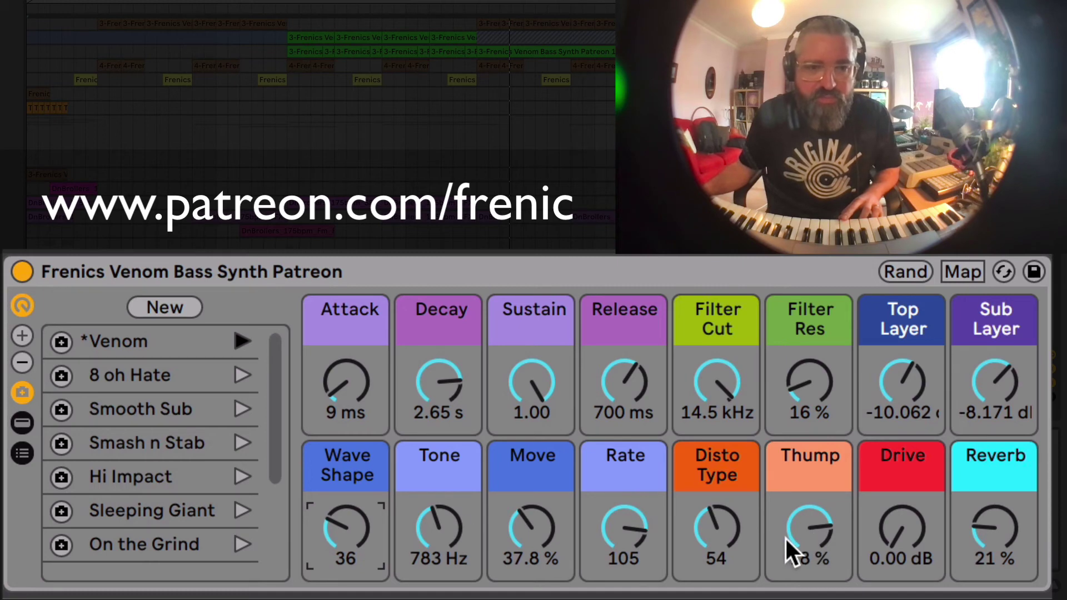
double_click(373, 540)
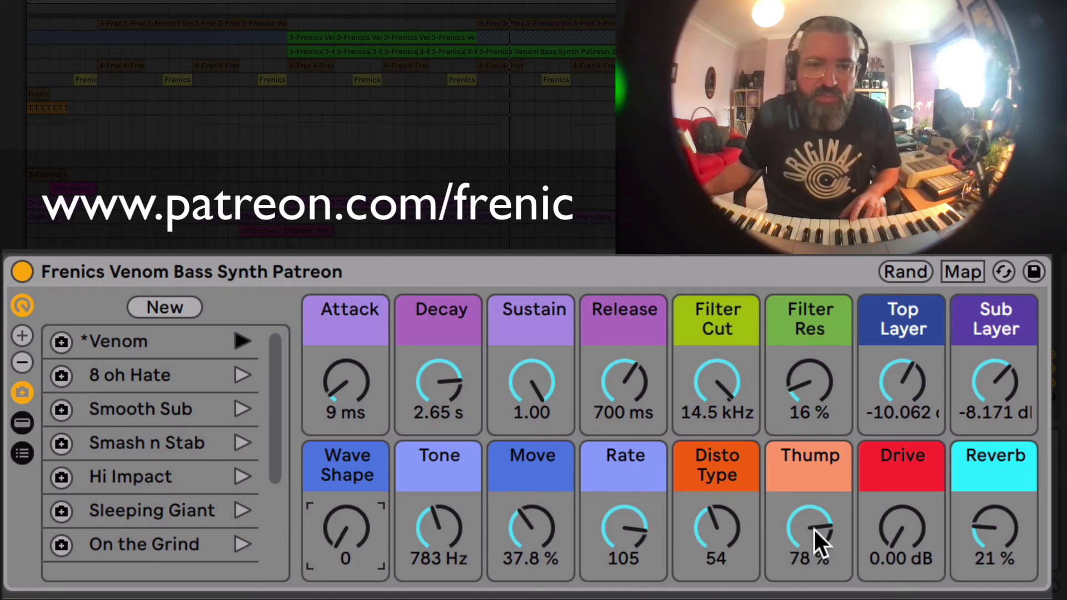
Set Drive to 10.8 dB, lower Thump to 49 % and turn Reverb to 0.0 %.
drag(913, 538, 913, 449)
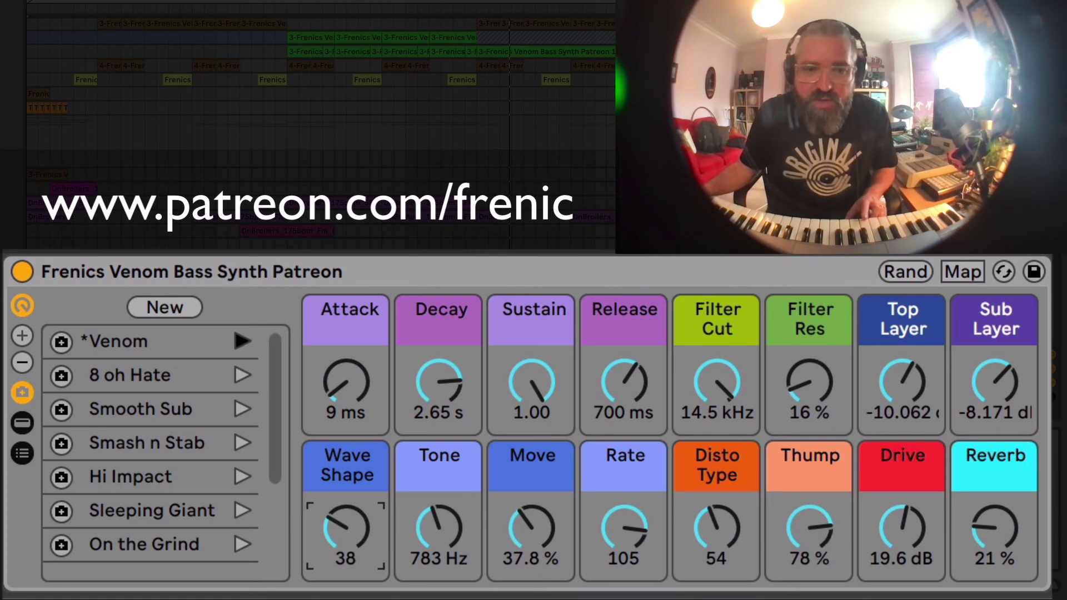
drag(902, 537, 902, 556)
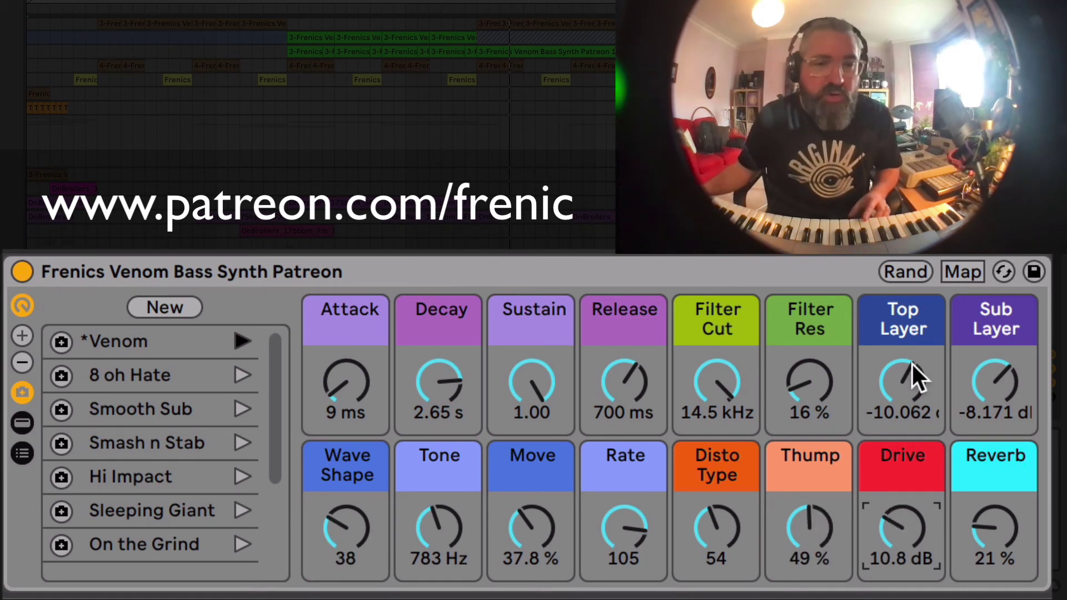
drag(974, 529, 977, 553)
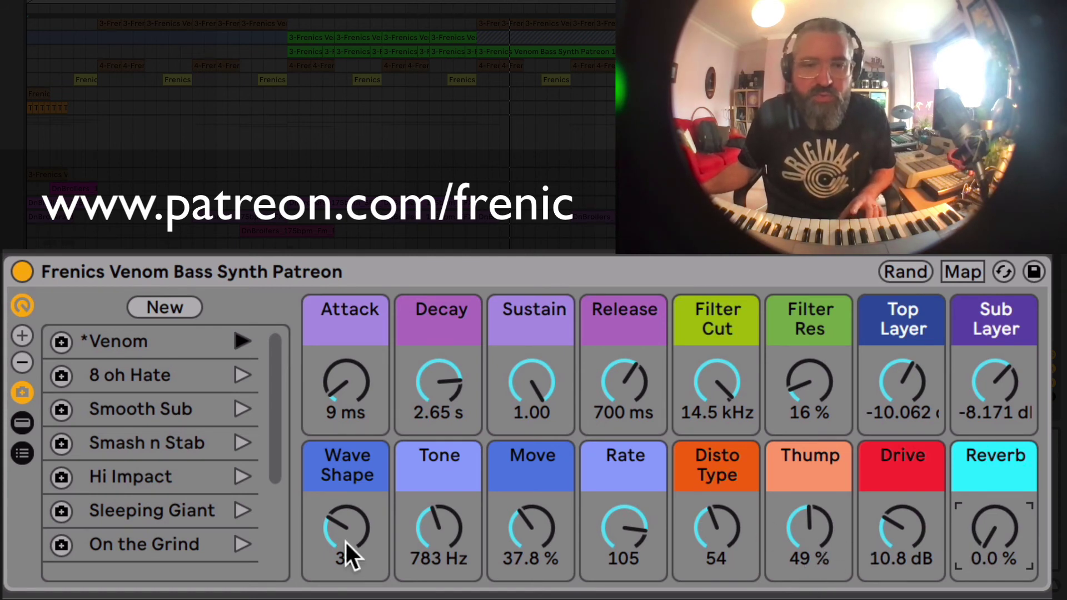
Set Wave Shape to 40, sweep Filter Cut down to 355 Hz, and settle Reverb at 20 %.
drag(345, 540, 358, 550)
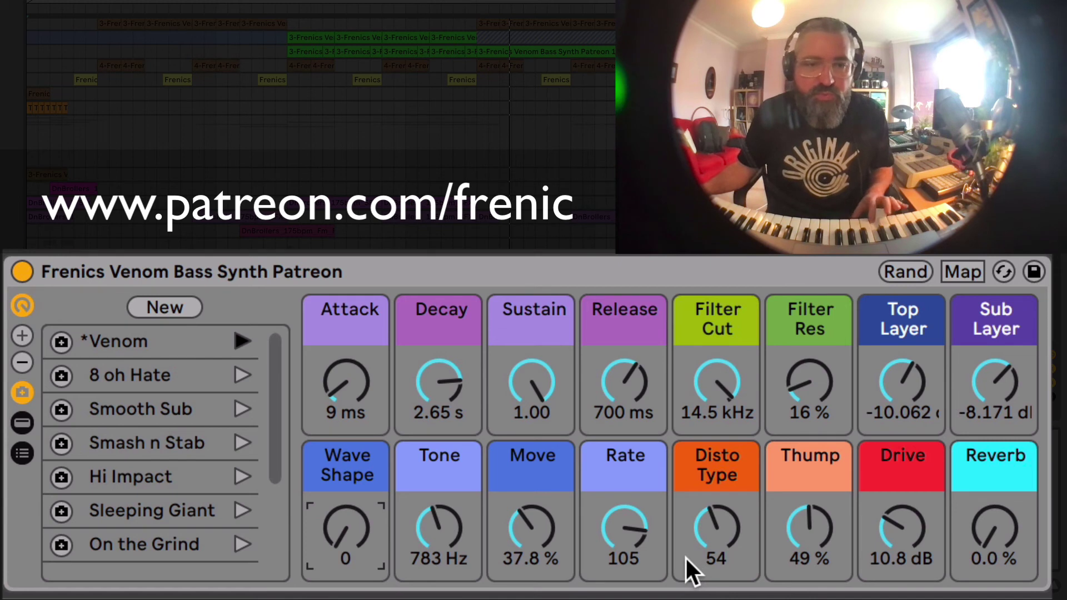
drag(717, 382, 717, 356)
drag(345, 536, 346, 514)
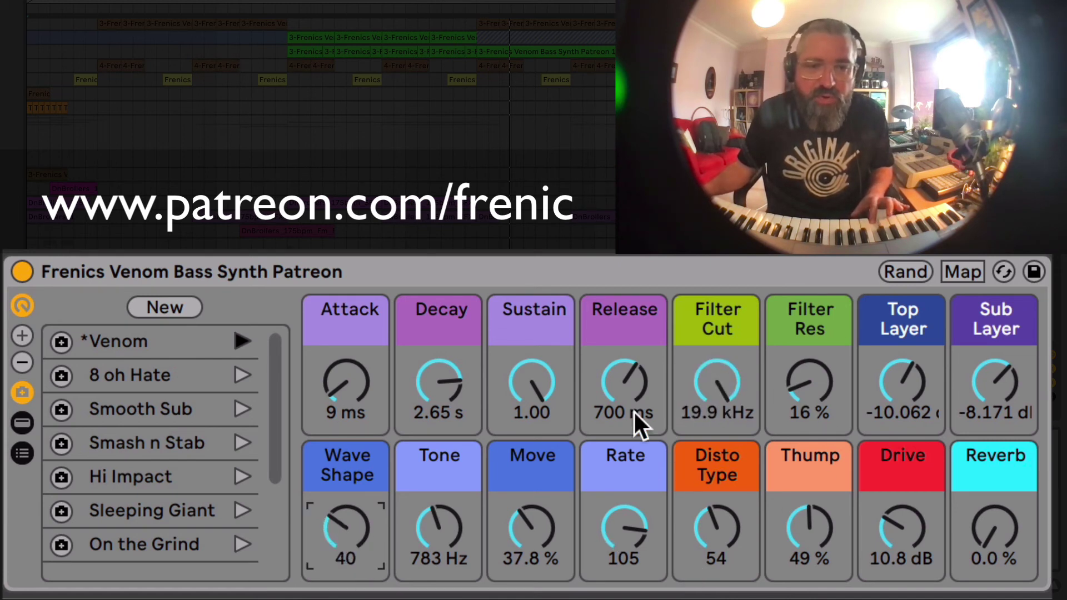
drag(717, 382, 717, 423)
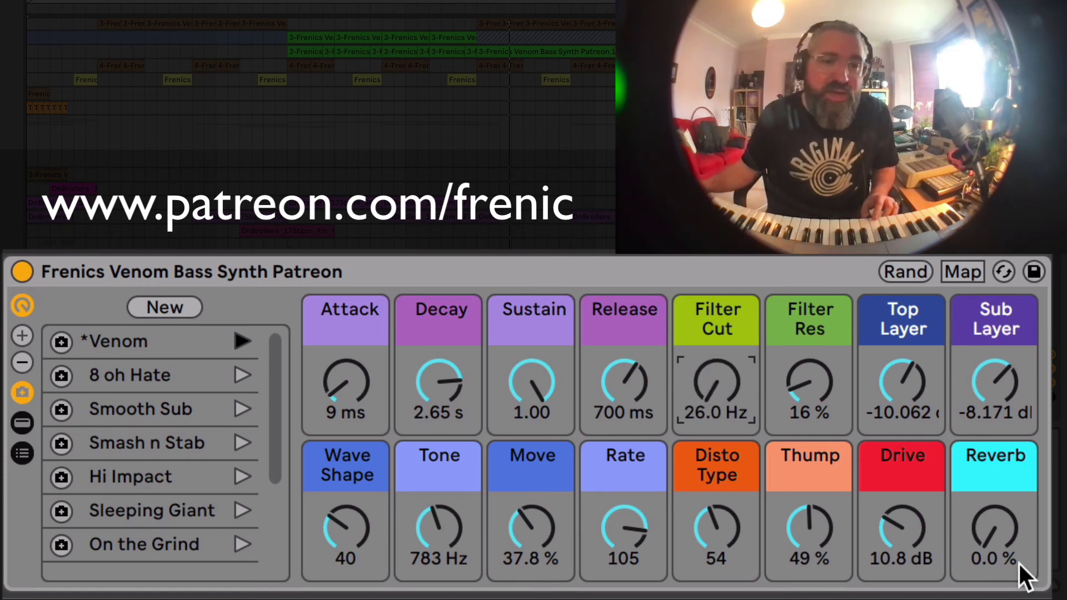
drag(994, 551, 994, 522)
drag(714, 367, 713, 325)
drag(962, 521, 962, 533)
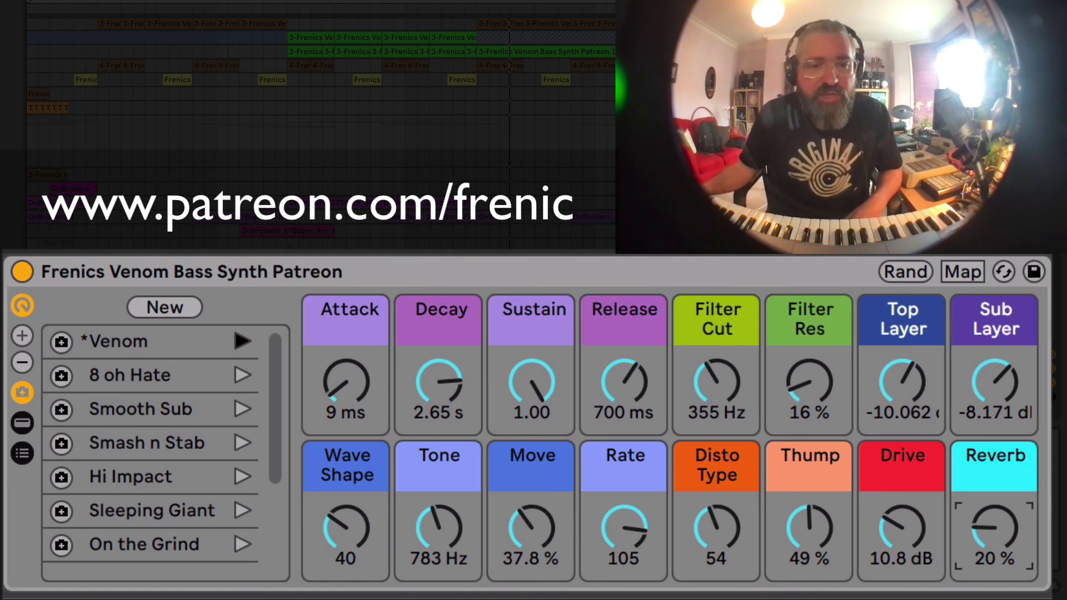